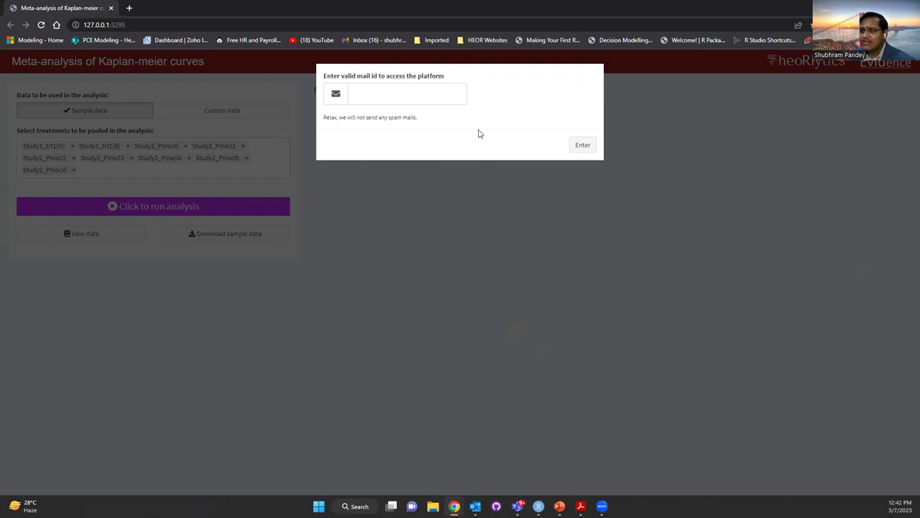
Submit the user's e-mail address in the access field to unlock the platform
{"action": "left_click", "coordinate": [383, 97]}
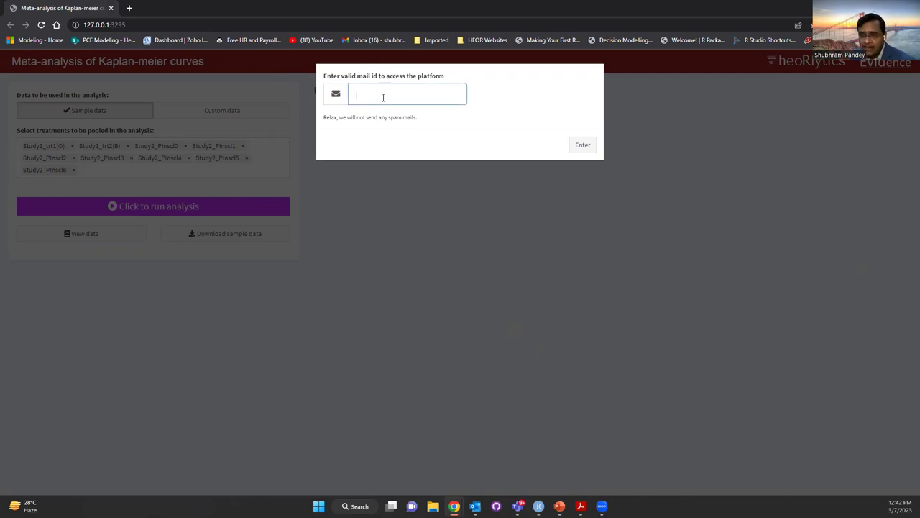
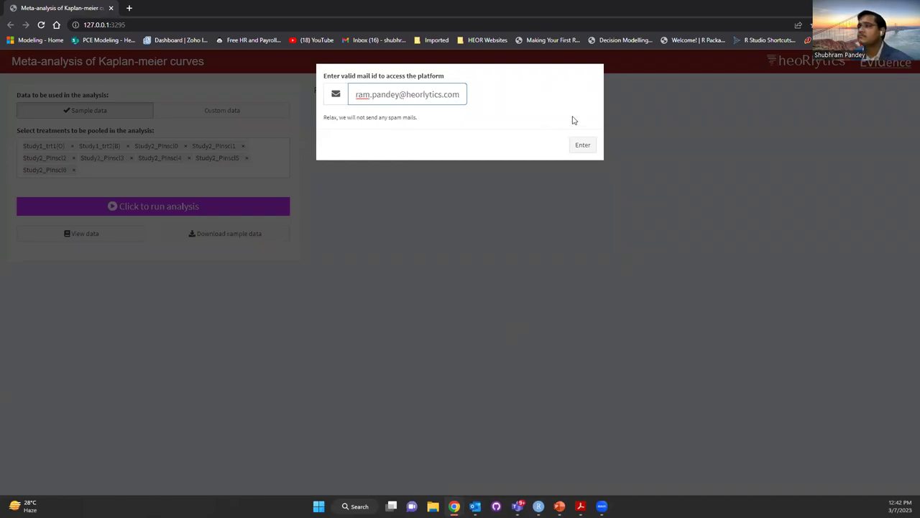
{"action": "left_click", "coordinate": [583, 146]}
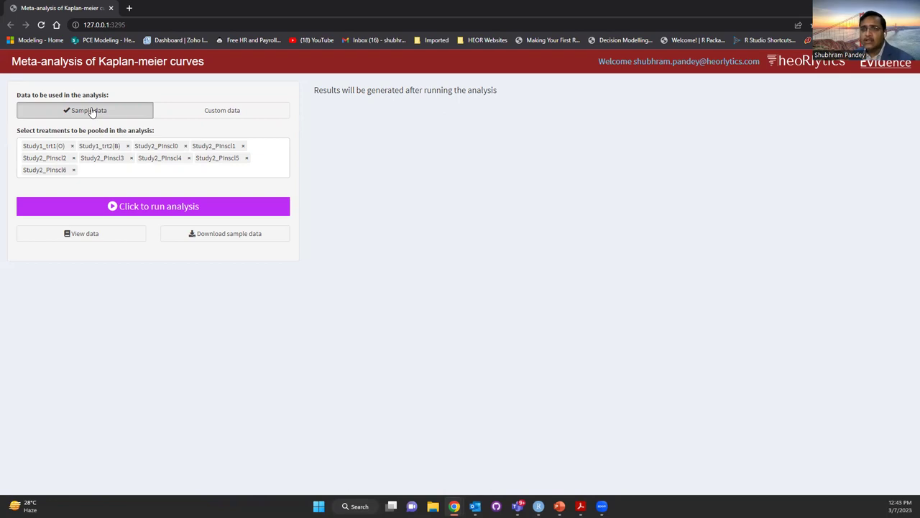
Use the sample data and remove Study2_PInscl0, PInscl2, PInscl4 and PInscl6 from the pooled treatments
{"action": "left_click", "coordinate": [91, 112]}
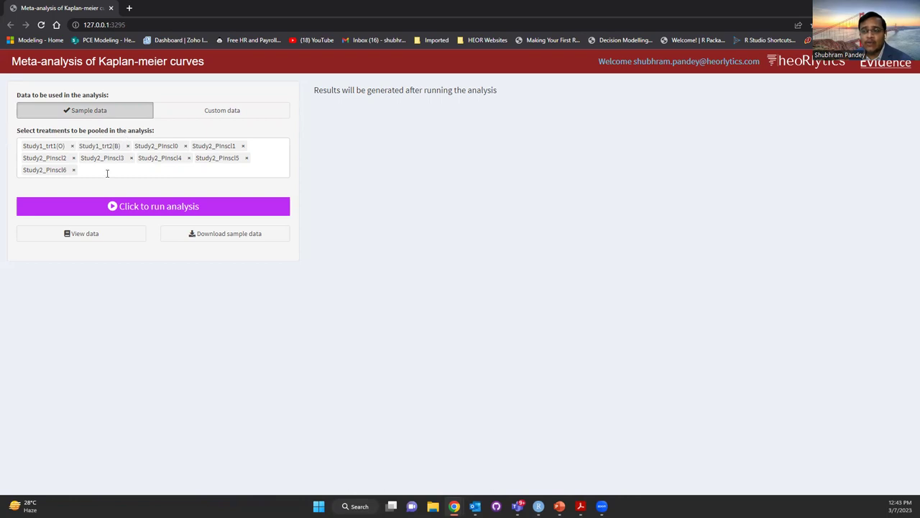
{"action": "left_click", "coordinate": [74, 170]}
{"action": "left_click", "coordinate": [73, 158]}
{"action": "left_click", "coordinate": [131, 158]}
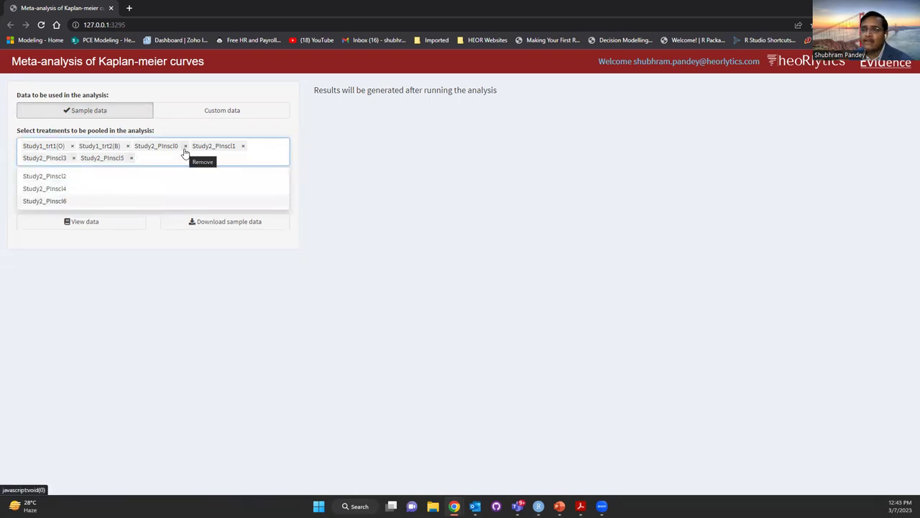
{"action": "left_click", "coordinate": [185, 147]}
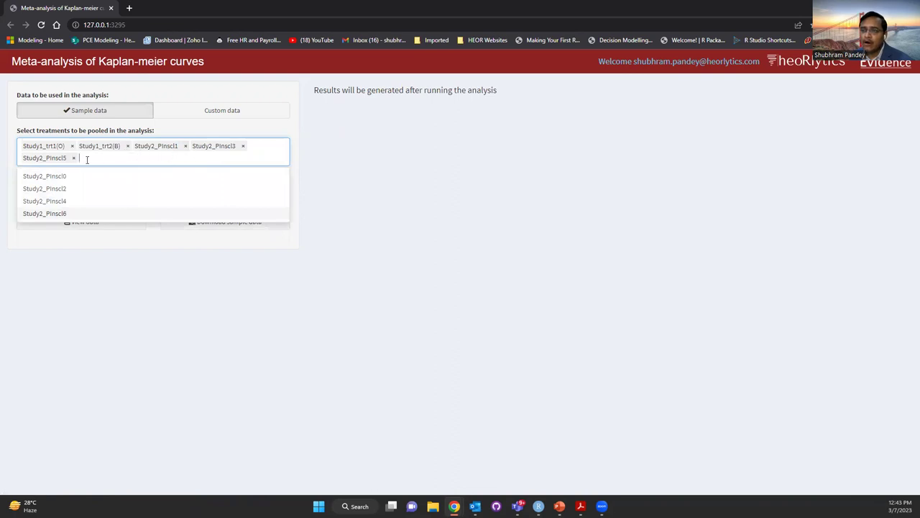
Re-add PInscl0, 2, 4 and 6 at the end of the list and show the sample data table
{"action": "left_click", "coordinate": [64, 178]}
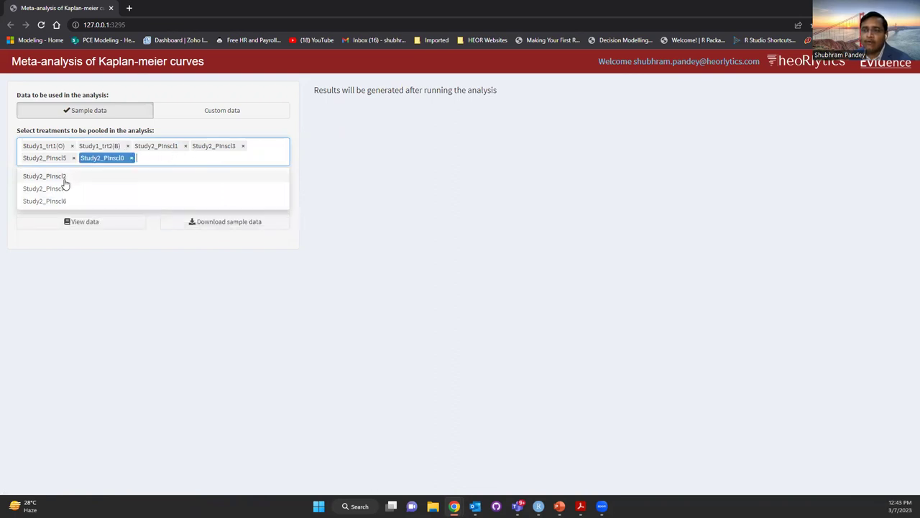
{"action": "left_click", "coordinate": [64, 180]}
{"action": "left_click", "coordinate": [65, 178]}
{"action": "left_click", "coordinate": [65, 177]}
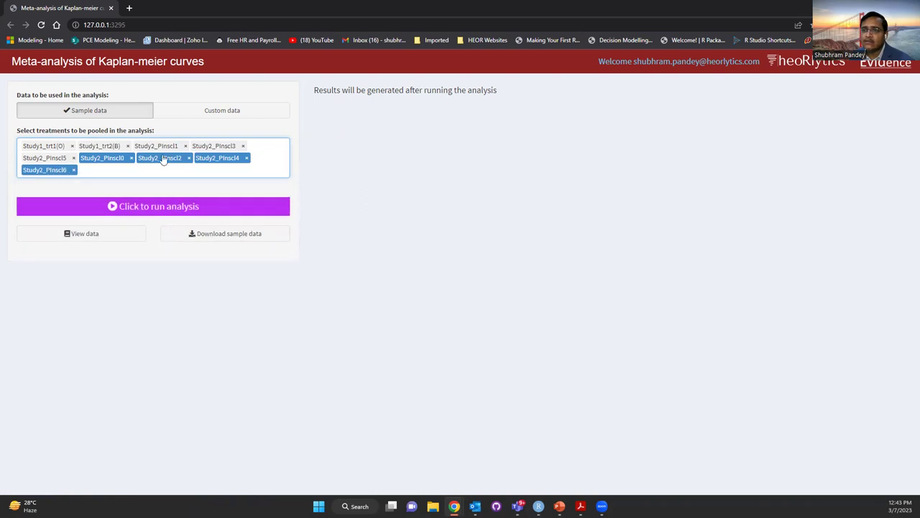
{"action": "left_click", "coordinate": [81, 241]}
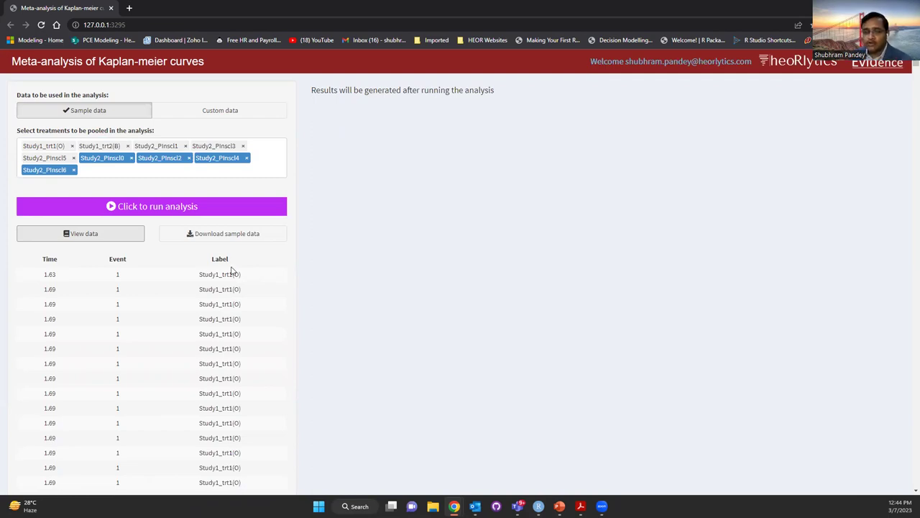
Review the Time, Event and Label table, hide it, and download it as Sample data (3).csv
{"action": "scroll", "coordinate": [232, 270], "scroll_direction": "down", "scroll_amount": 20}
{"action": "scroll", "coordinate": [231, 271], "scroll_direction": "down", "scroll_amount": 20}
{"action": "scroll", "coordinate": [231, 266], "scroll_direction": "down", "scroll_amount": 5}
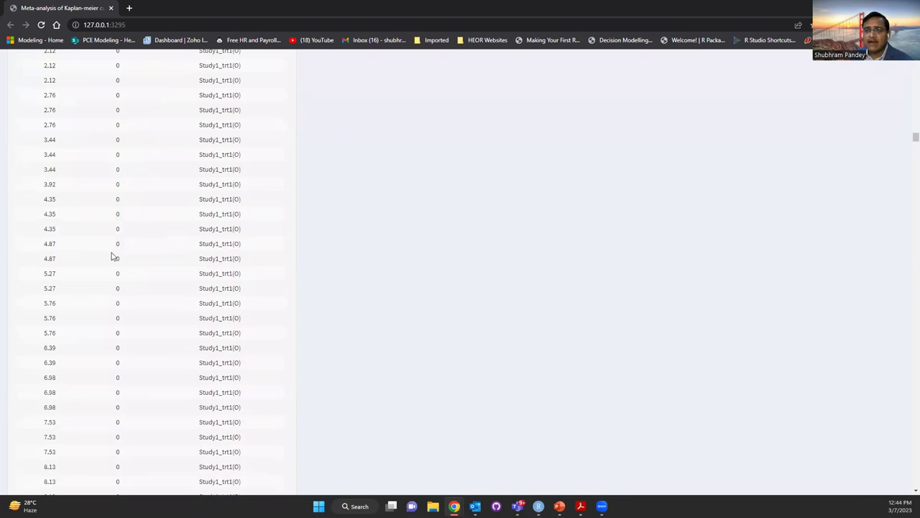
{"action": "scroll", "coordinate": [132, 302], "scroll_direction": "down", "scroll_amount": 9}
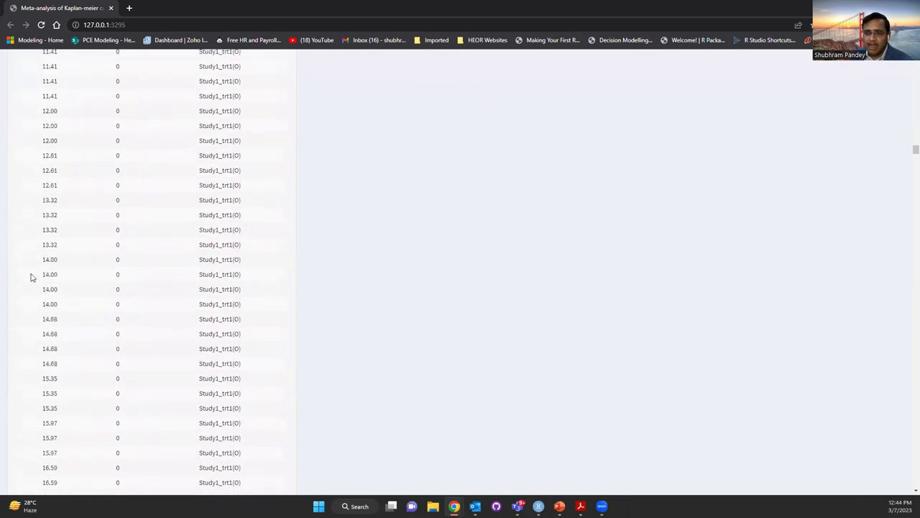
{"action": "scroll", "coordinate": [140, 268], "scroll_direction": "up", "scroll_amount": 15}
{"action": "scroll", "coordinate": [141, 269], "scroll_direction": "up", "scroll_amount": 20}
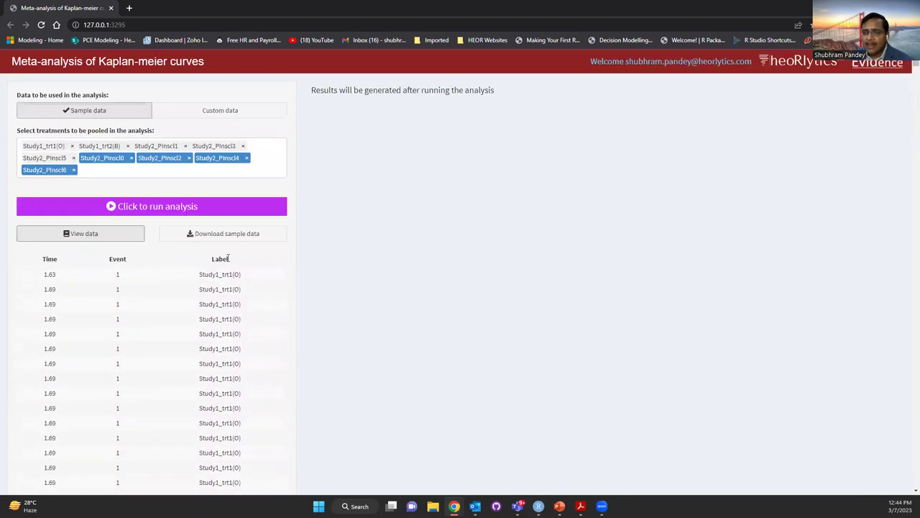
{"action": "left_click", "coordinate": [44, 235]}
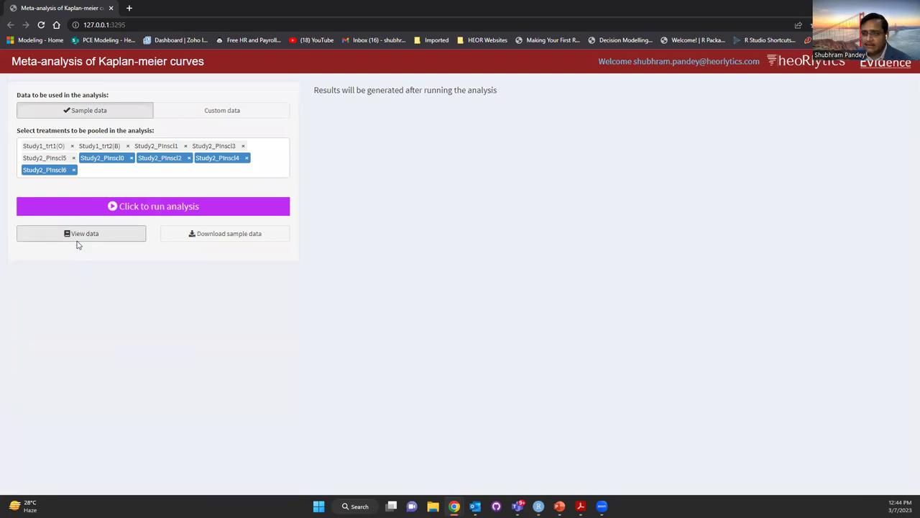
{"action": "left_click", "coordinate": [246, 234]}
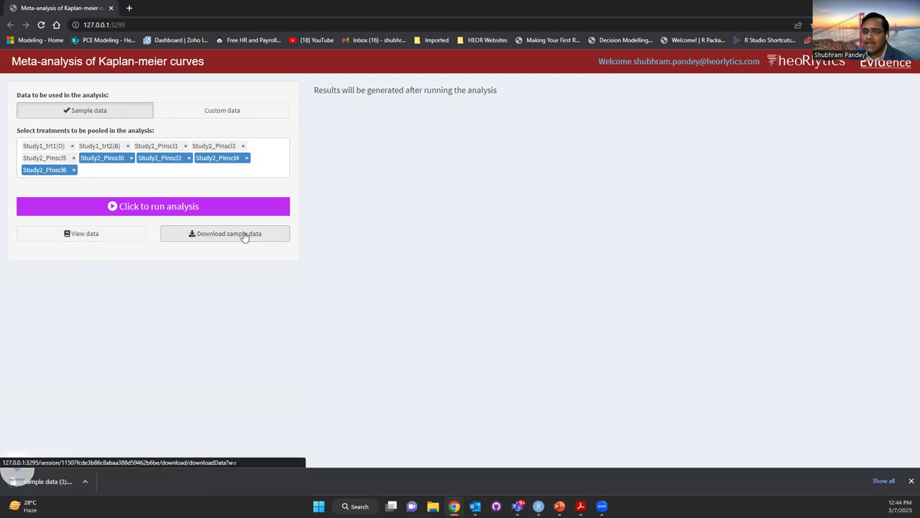
Open Sample data (3).csv in Excel and confirm the Time, Event and Label columns reach about row 1449
{"action": "left_click", "coordinate": [62, 481]}
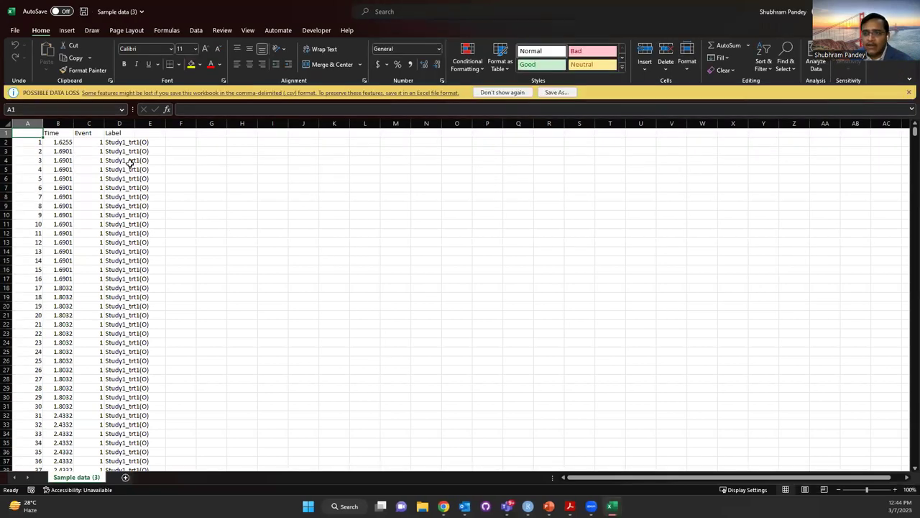
{"action": "left_click", "coordinate": [58, 132]}
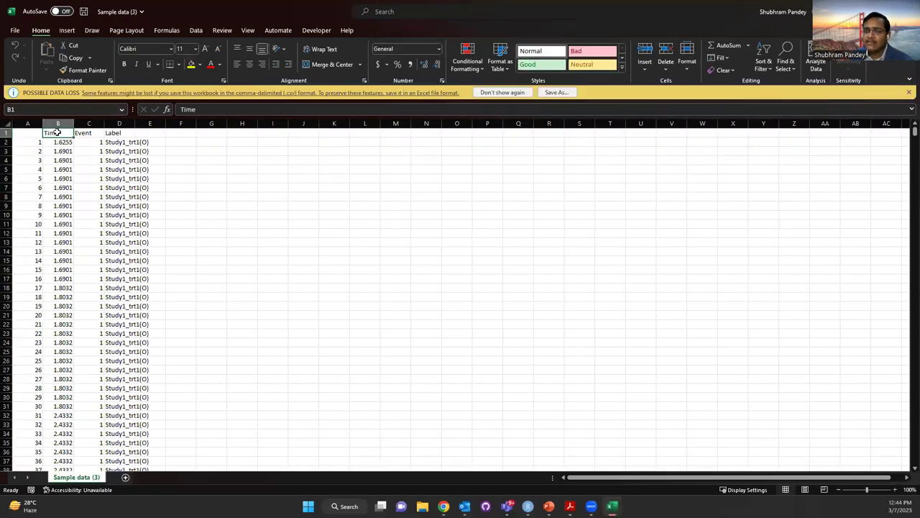
{"action": "left_click", "coordinate": [96, 133]}
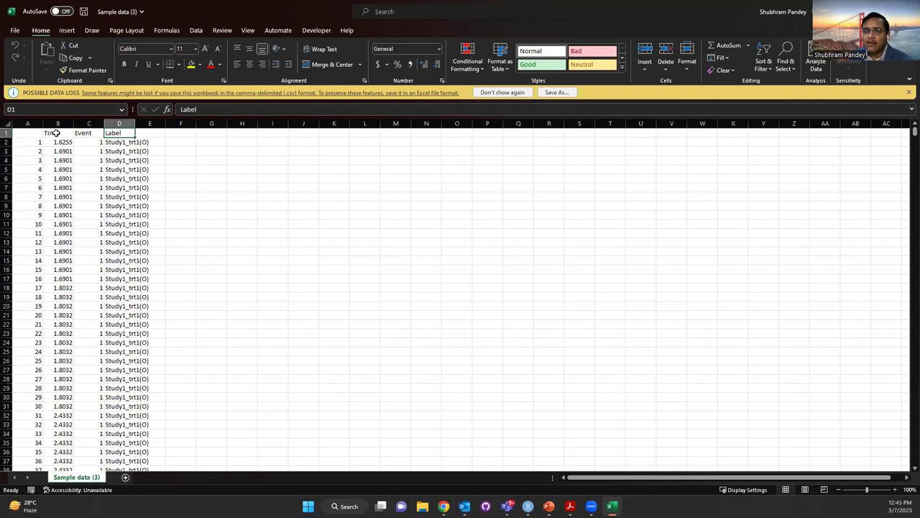
{"action": "left_click_drag", "start_coordinate": [66, 133], "coordinate": [127, 343]}
{"action": "key", "text": "ctrl+shift+Down"}
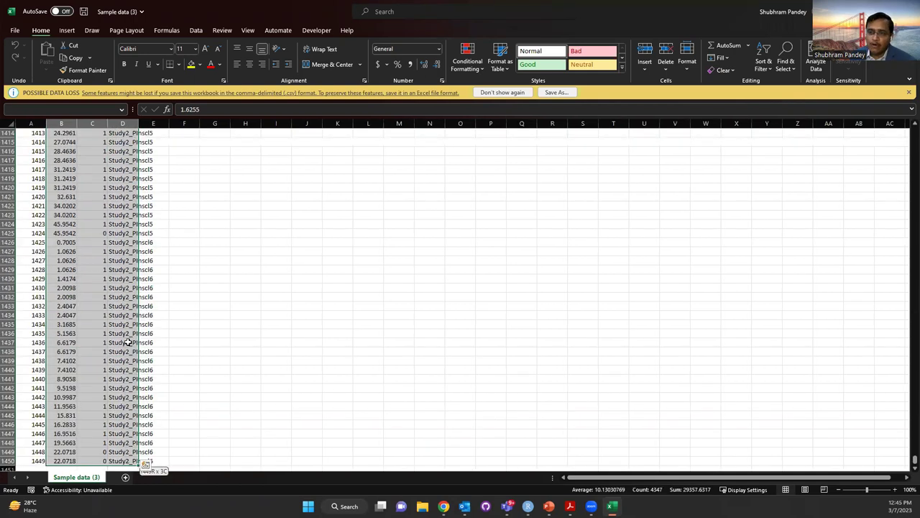
{"action": "key", "text": "ctrl+Up"}
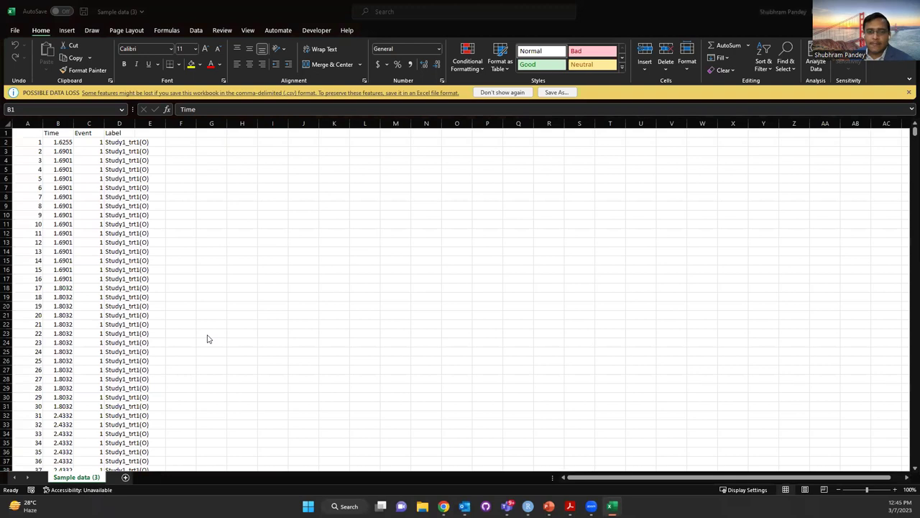
{"action": "key", "text": "alt+Tab"}
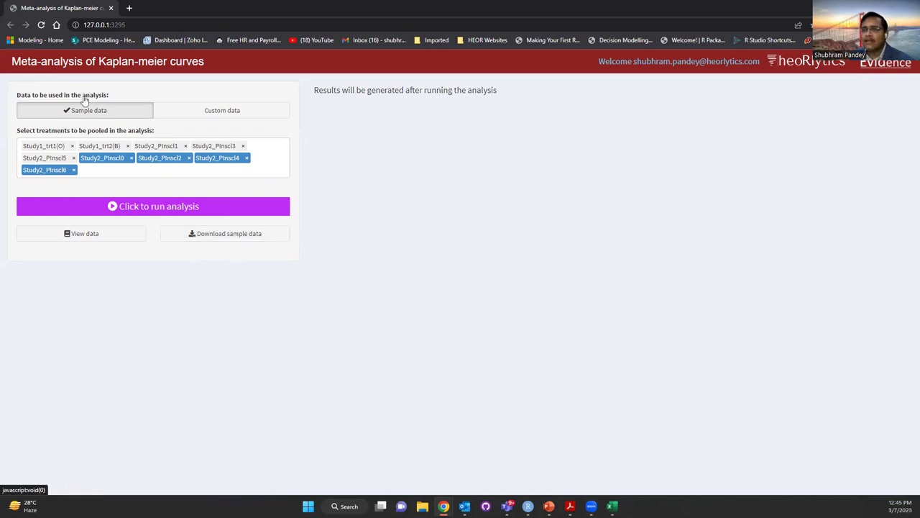
Run the pooled analysis, giving fixed-effect median 18.27, random-effect 17.68 and Heterogeneity-Q 661.13
{"action": "left_click", "coordinate": [156, 208]}
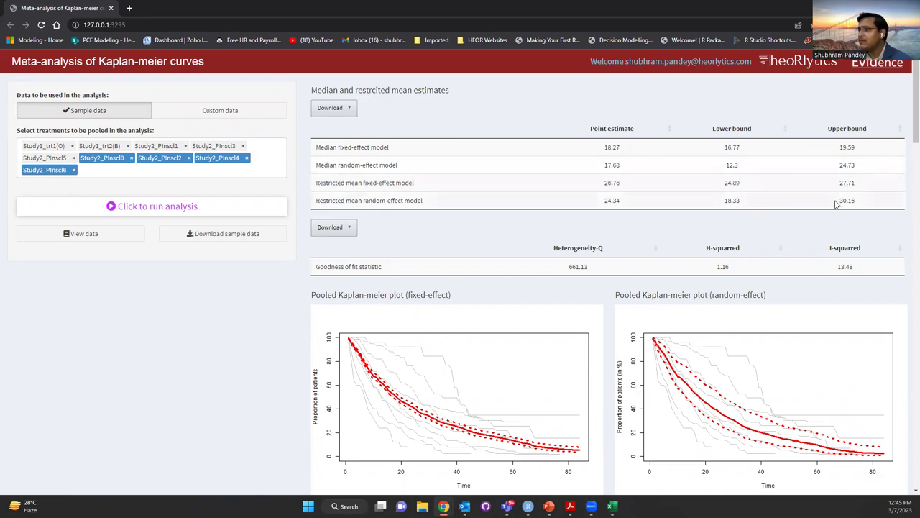
Check the estimates table's download options, then copy the fixed-effect pooled Kaplan-Meier plot image
{"action": "left_click", "coordinate": [320, 103]}
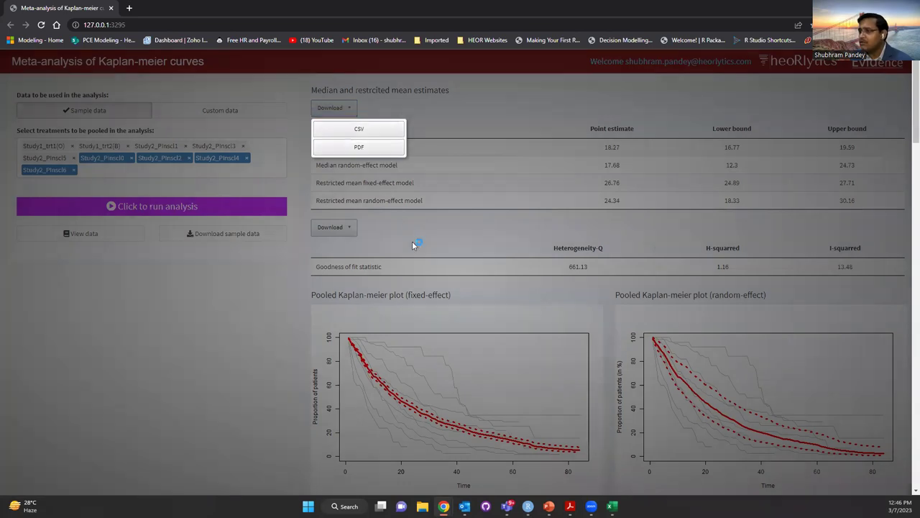
{"action": "scroll", "coordinate": [357, 143], "scroll_direction": "down", "scroll_amount": 2}
{"action": "scroll", "coordinate": [357, 144], "scroll_direction": "up", "scroll_amount": 1}
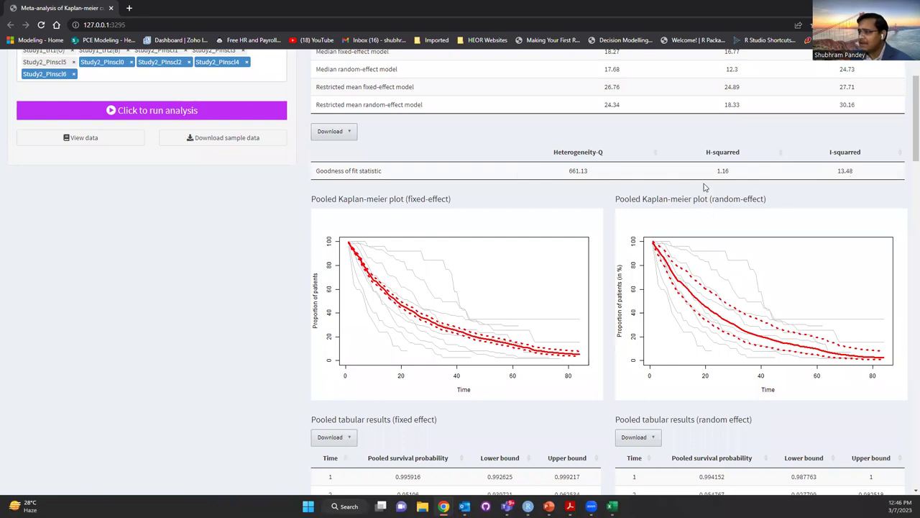
{"action": "scroll", "coordinate": [614, 181], "scroll_direction": "down", "scroll_amount": 1}
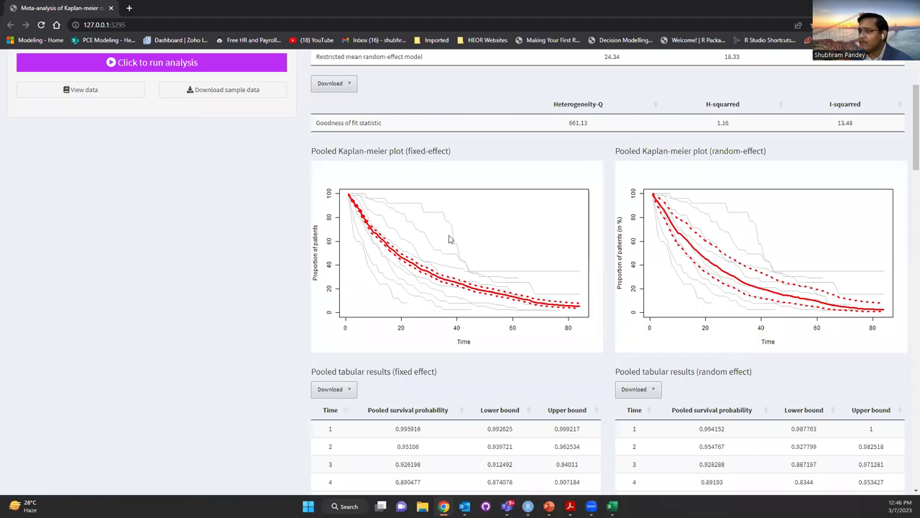
{"action": "right_click", "coordinate": [371, 215]}
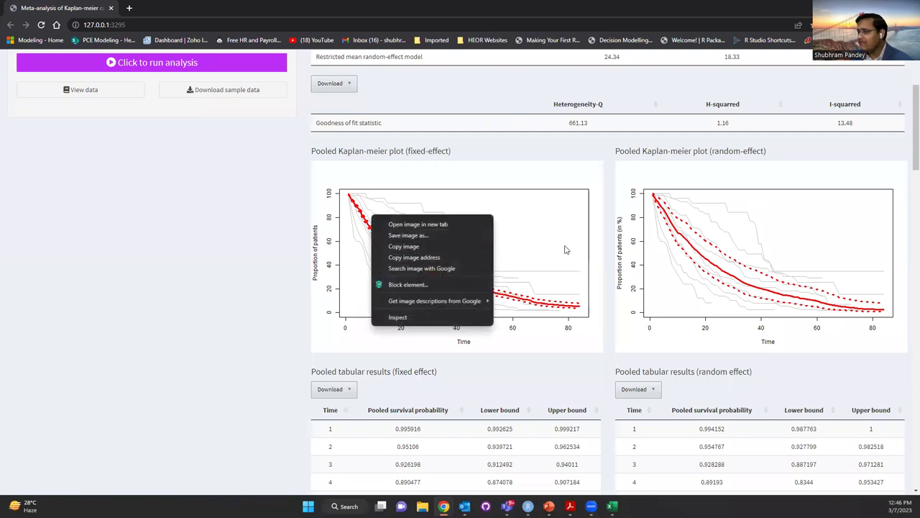
{"action": "left_click", "coordinate": [407, 246]}
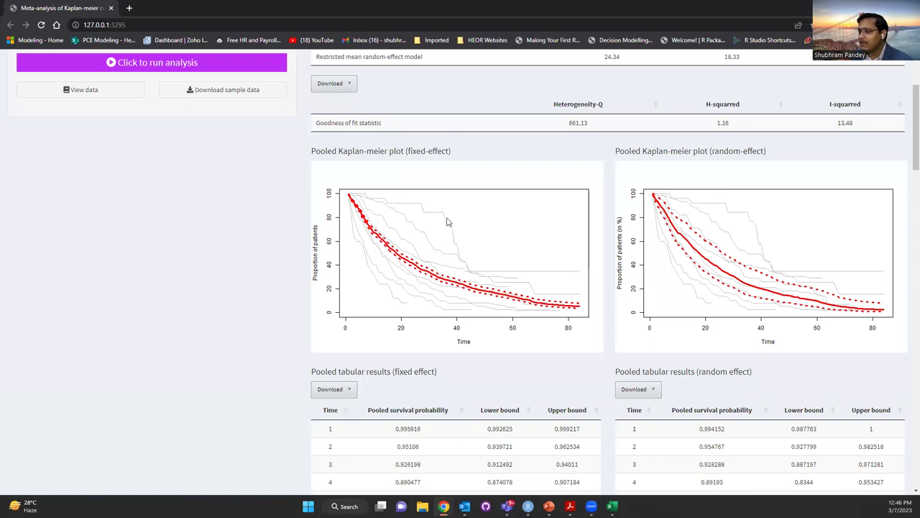
{"action": "scroll", "coordinate": [446, 222], "scroll_direction": "down", "scroll_amount": 3}
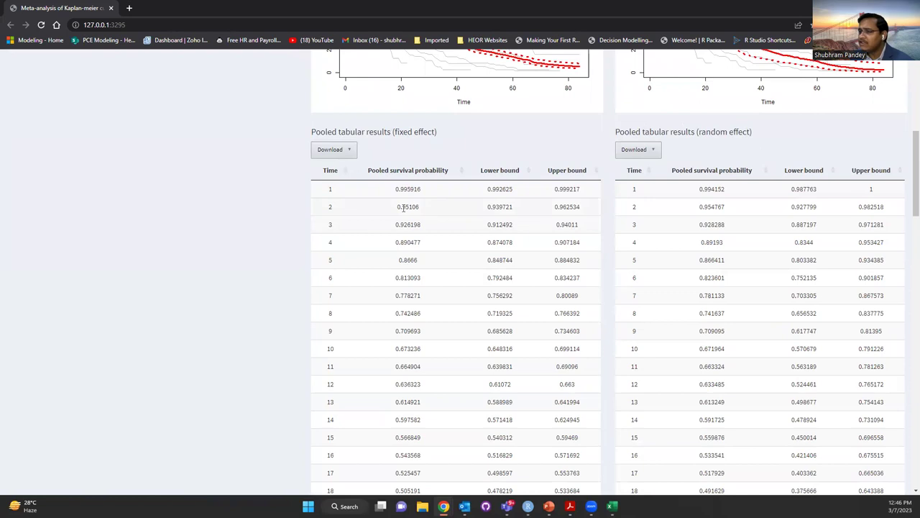
{"action": "scroll", "coordinate": [409, 252], "scroll_direction": "down", "scroll_amount": 1}
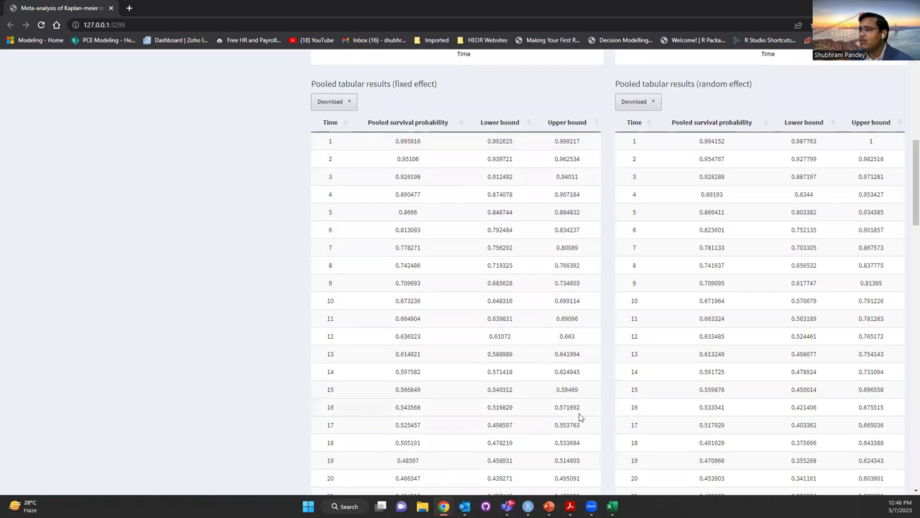
{"action": "scroll", "coordinate": [559, 349], "scroll_direction": "down", "scroll_amount": 3}
{"action": "scroll", "coordinate": [559, 347], "scroll_direction": "up", "scroll_amount": 3}
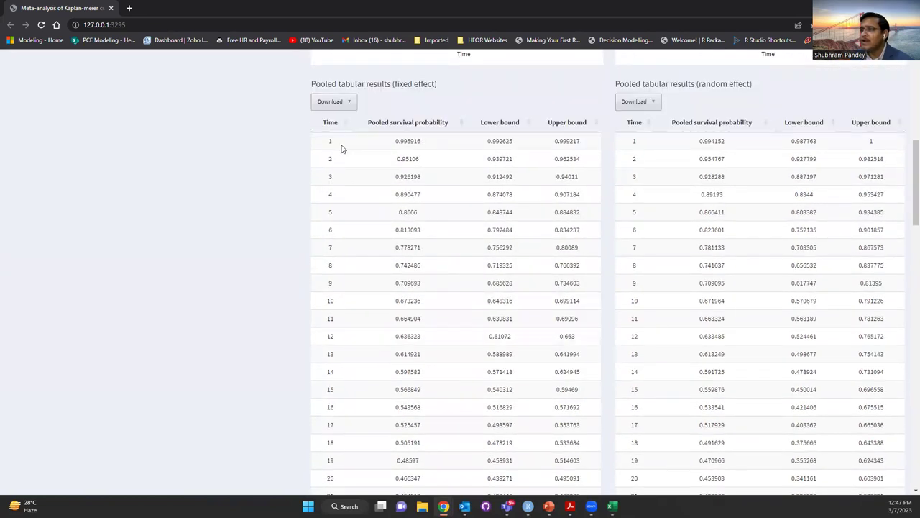
{"action": "left_click", "coordinate": [332, 102]}
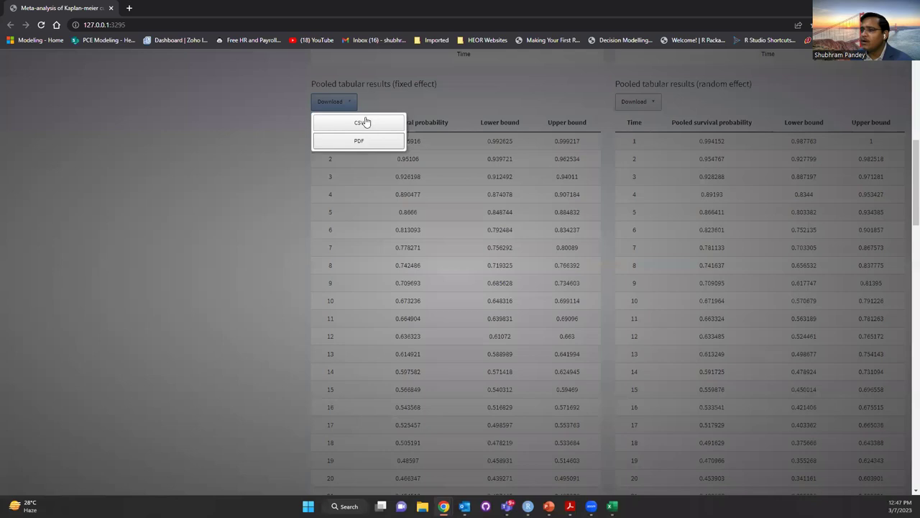
{"action": "left_click", "coordinate": [479, 112]}
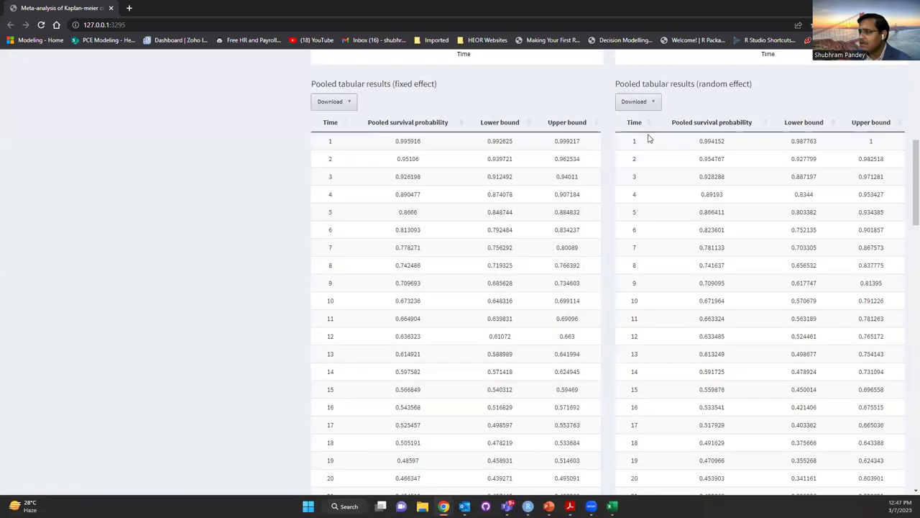
{"action": "scroll", "coordinate": [609, 185], "scroll_direction": "down", "scroll_amount": 1}
{"action": "scroll", "coordinate": [608, 185], "scroll_direction": "up", "scroll_amount": 3}
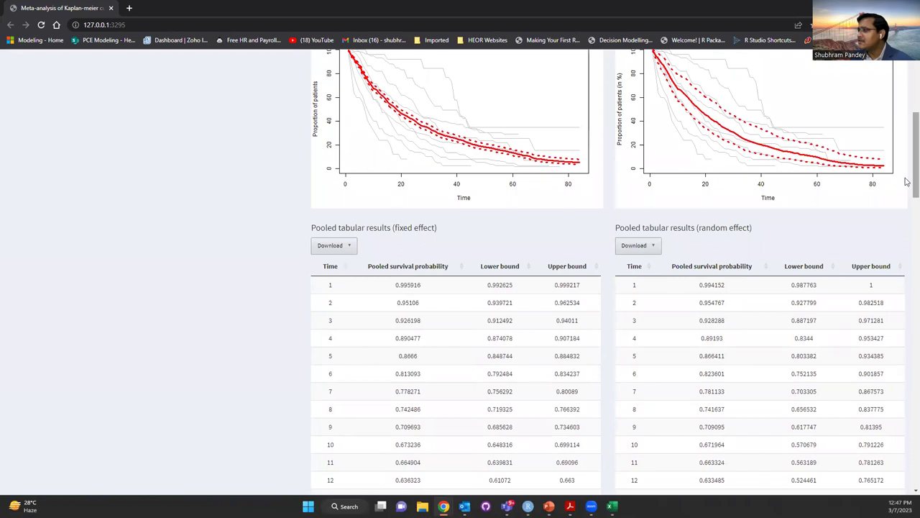
{"action": "scroll", "coordinate": [906, 208], "scroll_direction": "down", "scroll_amount": 15}
{"action": "scroll", "coordinate": [906, 410], "scroll_direction": "down", "scroll_amount": 6}
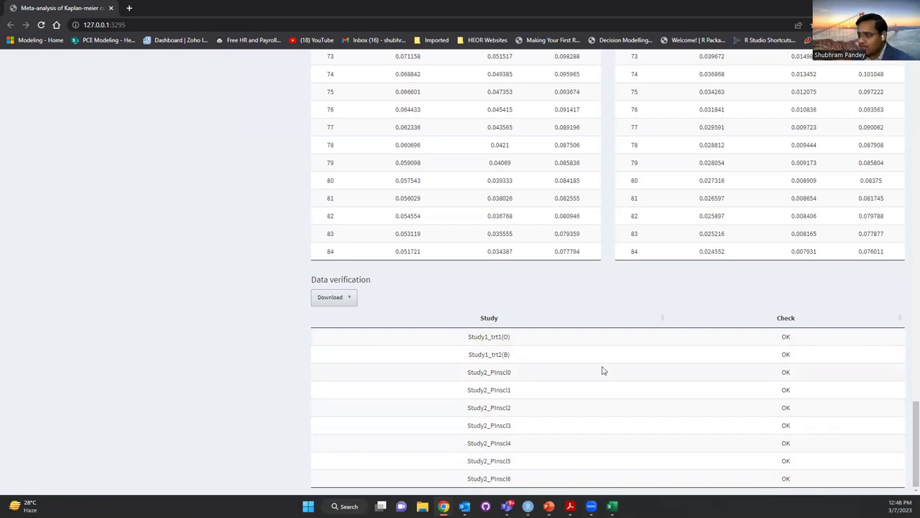
{"action": "left_click_drag", "start_coordinate": [907, 449], "coordinate": [907, 72]}
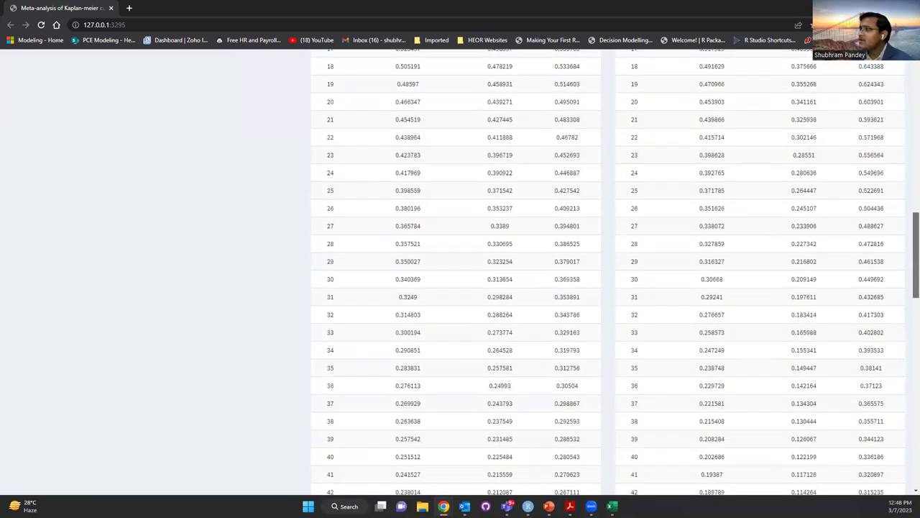
{"action": "left_click_drag", "start_coordinate": [914, 251], "coordinate": [914, 79]}
Remove Study2_PInscl0, 2, 3, 4, 5 and 6 from the pooled treatments
{"action": "left_click", "coordinate": [72, 171]}
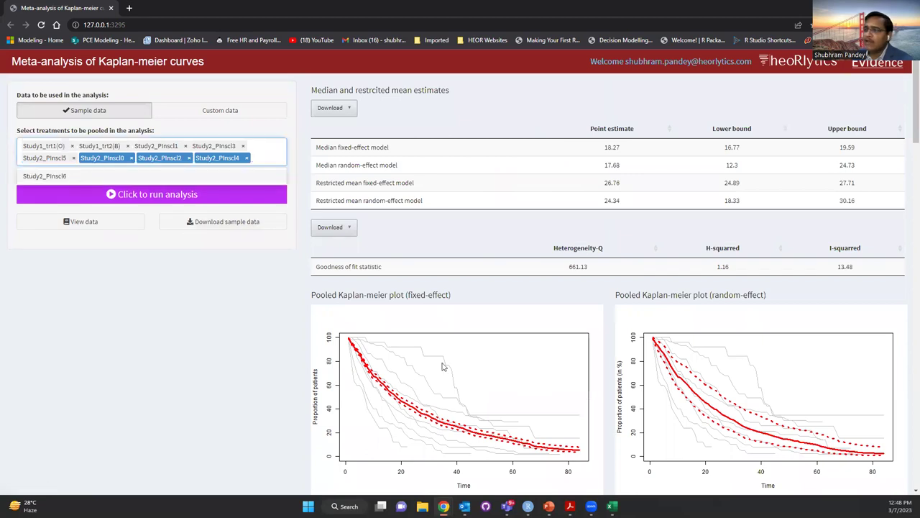
{"action": "left_click", "coordinate": [131, 158]}
{"action": "left_click", "coordinate": [132, 159]}
{"action": "left_click", "coordinate": [132, 158]}
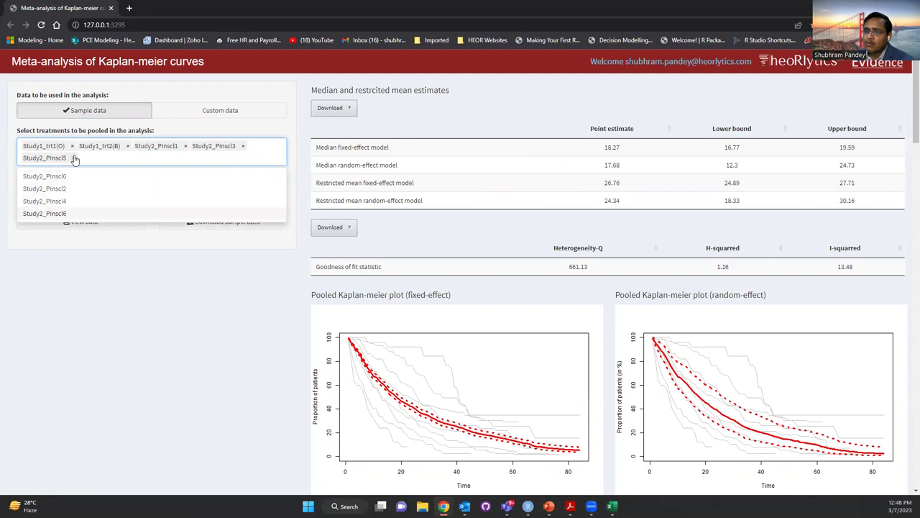
{"action": "left_click", "coordinate": [74, 158]}
{"action": "left_click", "coordinate": [243, 146]}
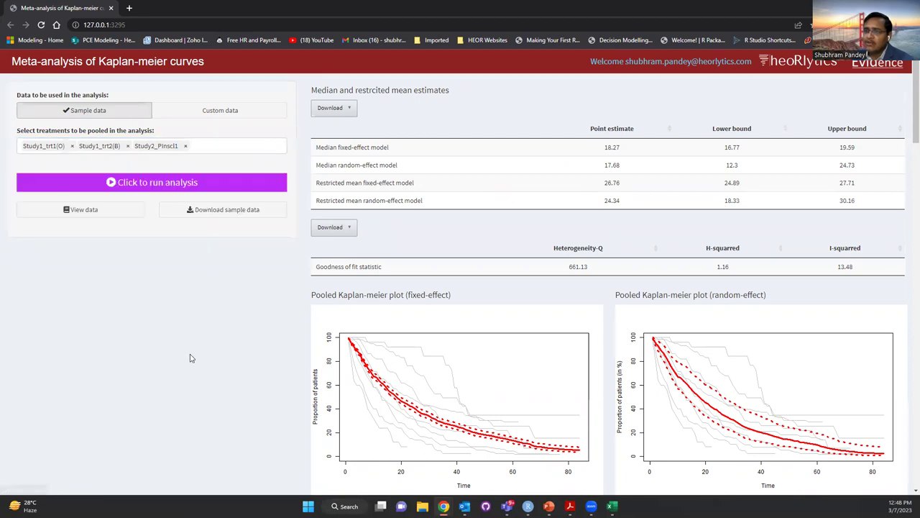
Rerun pooling on the three remaining treatments: fixed-effect median 19.36, random-effect 24.29
{"action": "left_click", "coordinate": [166, 190]}
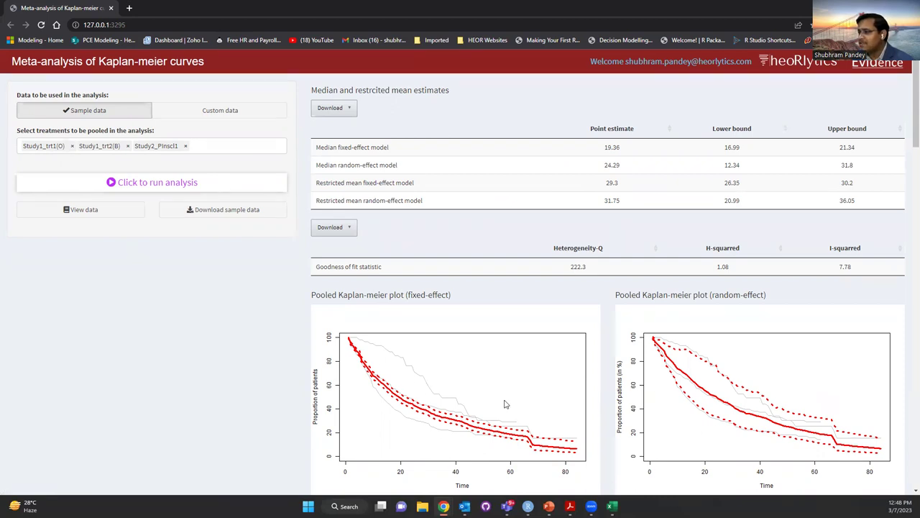
{"action": "scroll", "coordinate": [506, 404], "scroll_direction": "down", "scroll_amount": 20}
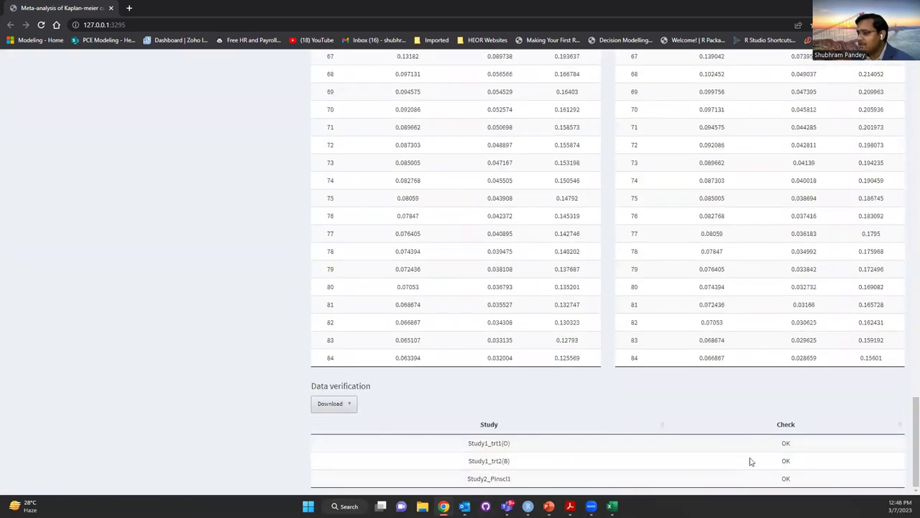
{"action": "left_click_drag", "start_coordinate": [908, 415], "coordinate": [908, 64]}
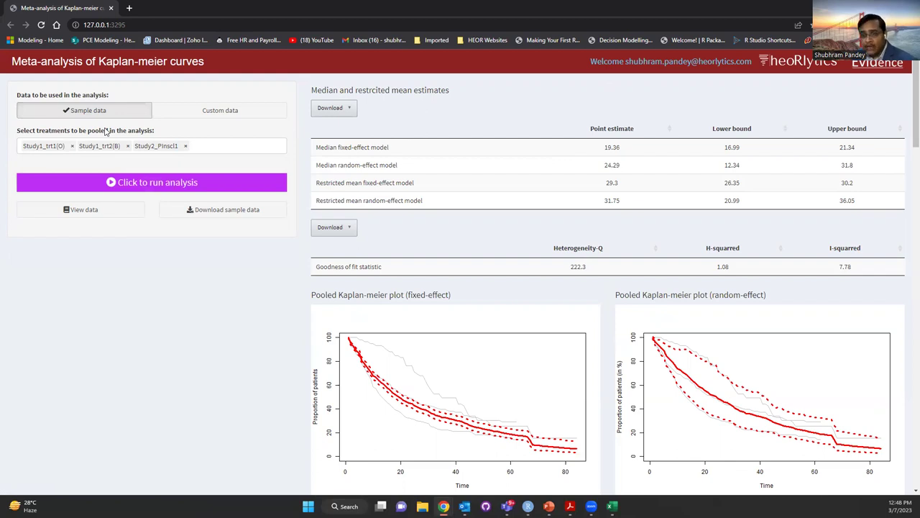
Select Custom data as the source and download the sample CSV as a template
{"action": "left_click", "coordinate": [224, 114]}
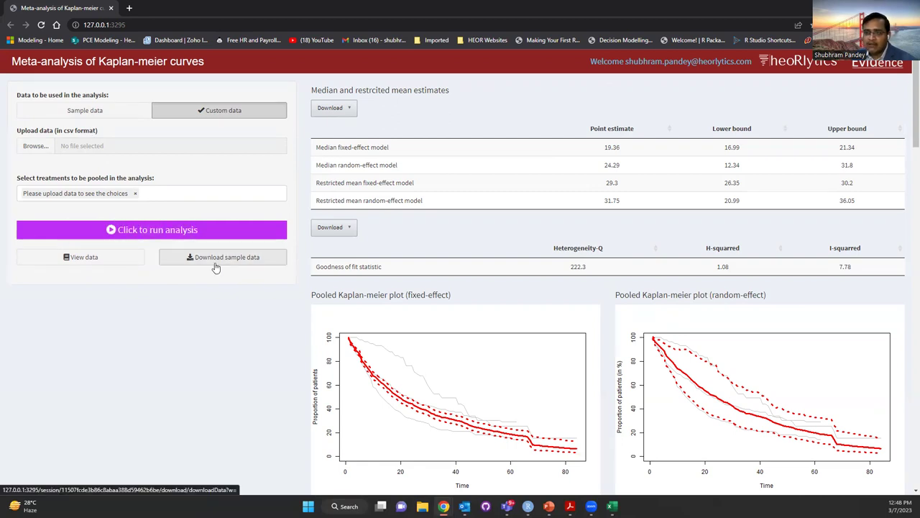
{"action": "left_click", "coordinate": [214, 263]}
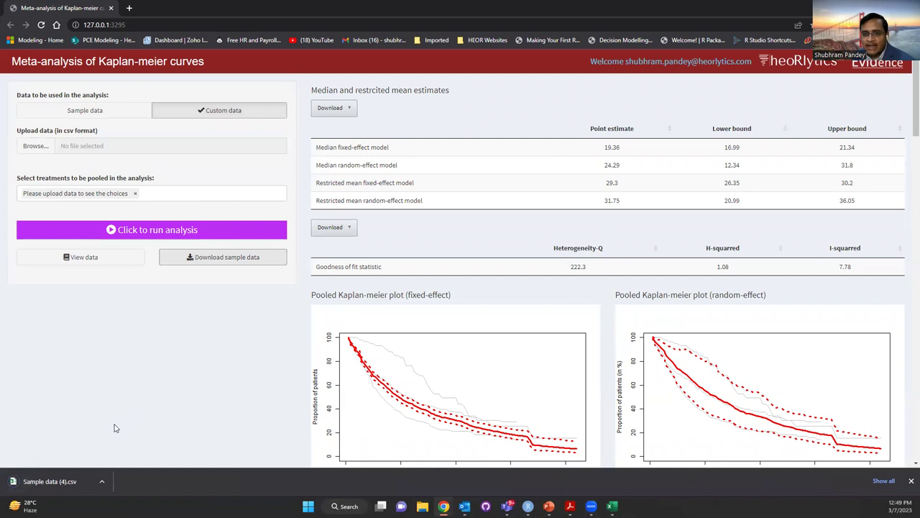
Upload sampleData2.csv from Documents > GitHub > metaSurvShiny, listing 14 treatments
{"action": "left_click", "coordinate": [24, 152]}
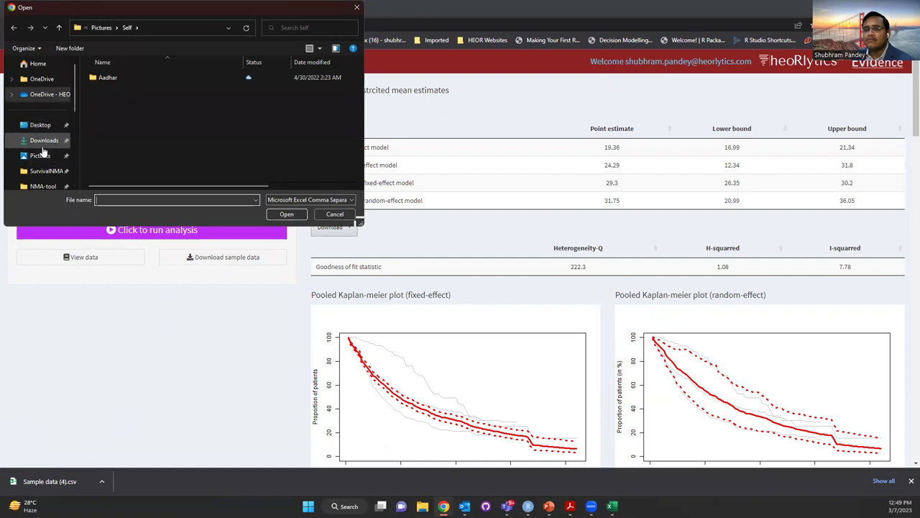
{"action": "scroll", "coordinate": [42, 172], "scroll_direction": "down", "scroll_amount": 2}
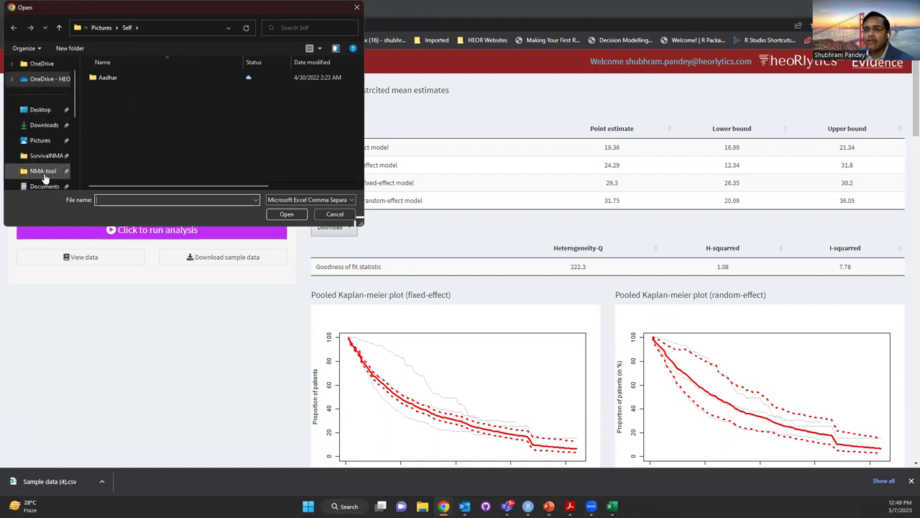
{"action": "left_click", "coordinate": [45, 156]}
{"action": "scroll", "coordinate": [132, 138], "scroll_direction": "down", "scroll_amount": 4}
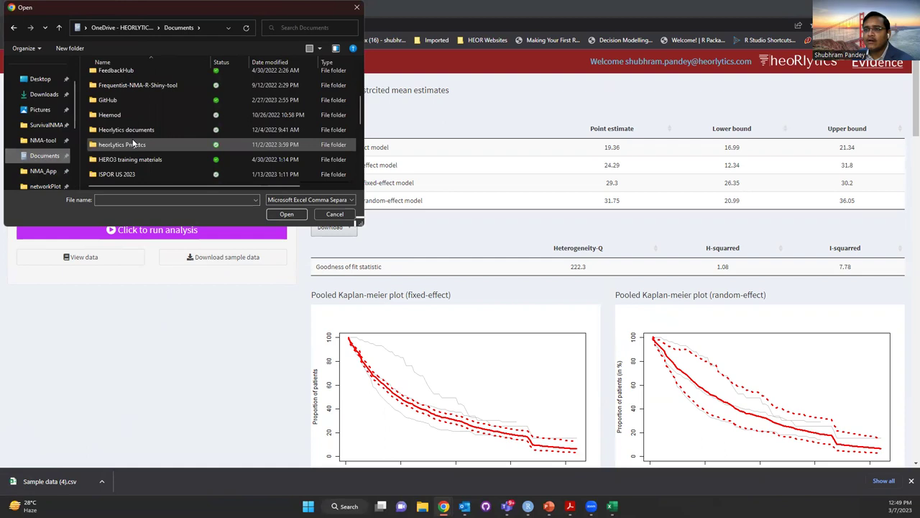
{"action": "double_click", "coordinate": [124, 103]}
{"action": "scroll", "coordinate": [120, 105], "scroll_direction": "down", "scroll_amount": 2}
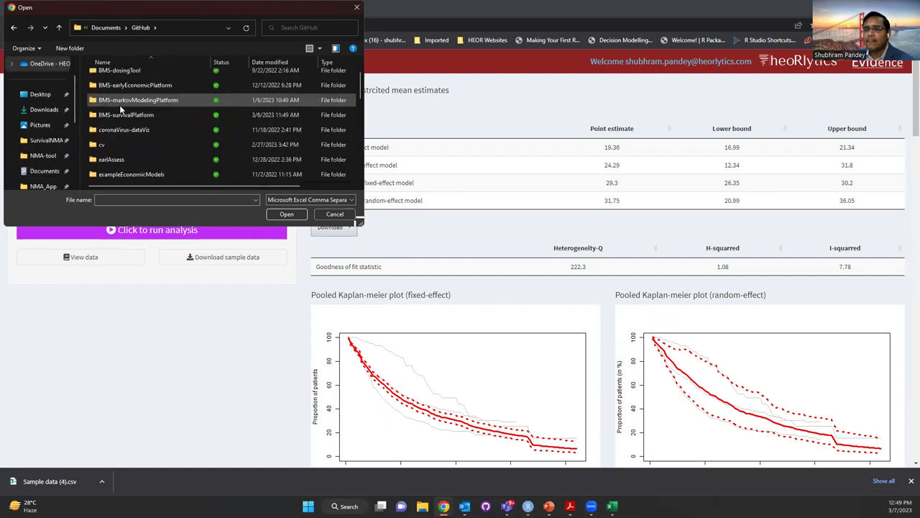
{"action": "scroll", "coordinate": [120, 105], "scroll_direction": "down", "scroll_amount": 3}
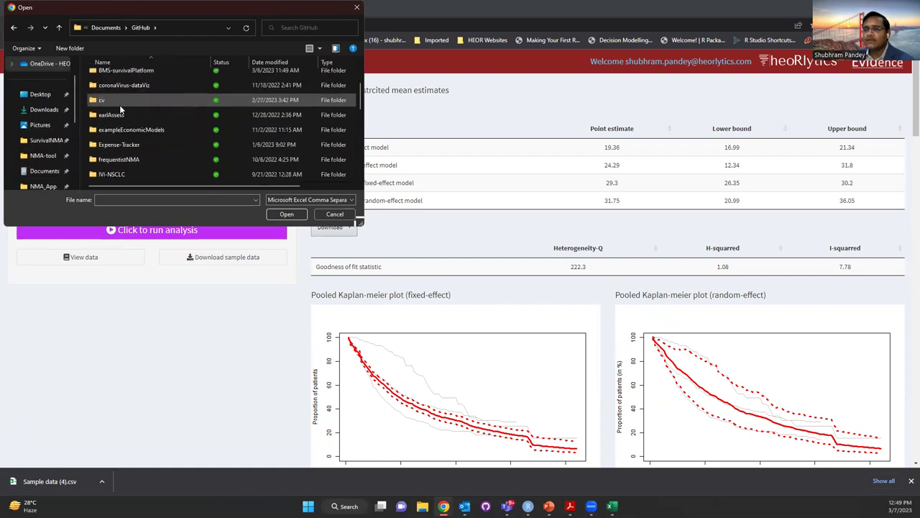
{"action": "scroll", "coordinate": [120, 105], "scroll_direction": "down", "scroll_amount": 2}
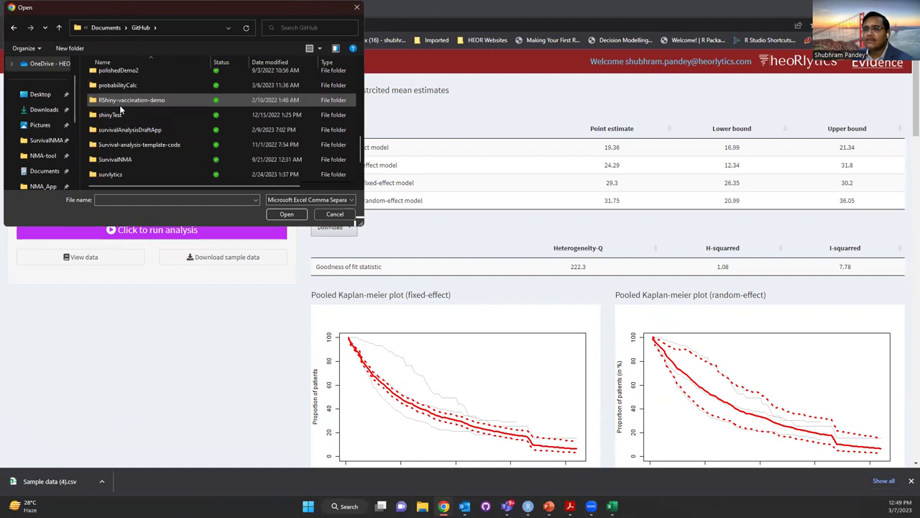
{"action": "scroll", "coordinate": [119, 105], "scroll_direction": "up", "scroll_amount": 2}
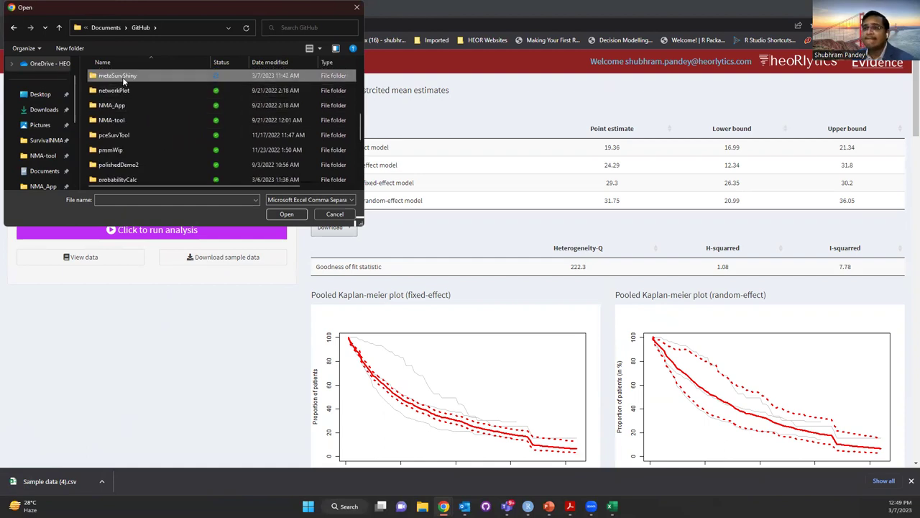
{"action": "double_click", "coordinate": [122, 77]}
{"action": "double_click", "coordinate": [118, 122]}
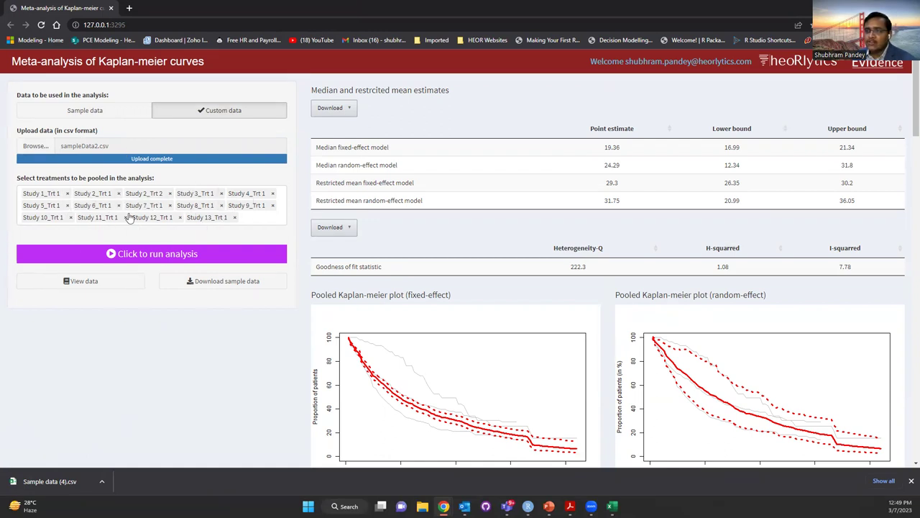
Run pooling on all 14 uploaded treatments and review the plots, pooled tables and Heterogeneity-Q 750.22
{"action": "left_click", "coordinate": [171, 256]}
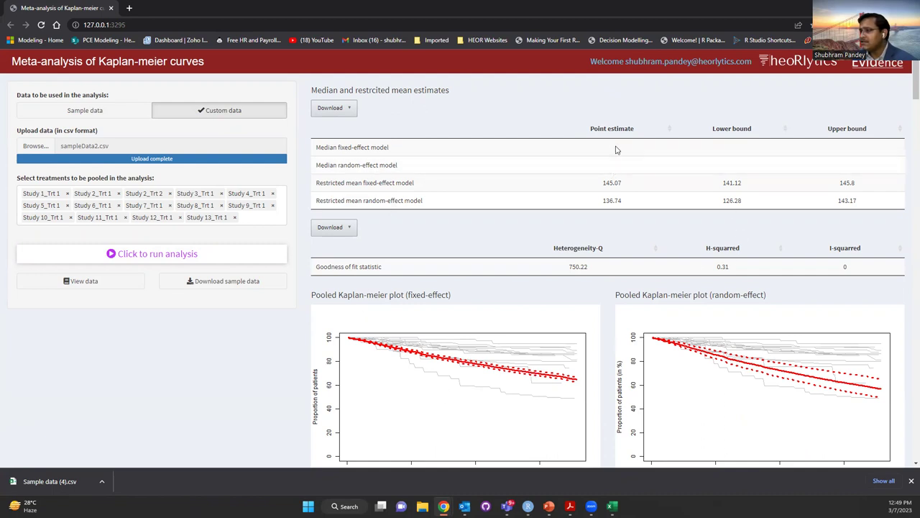
{"action": "scroll", "coordinate": [380, 397], "scroll_direction": "down", "scroll_amount": 1}
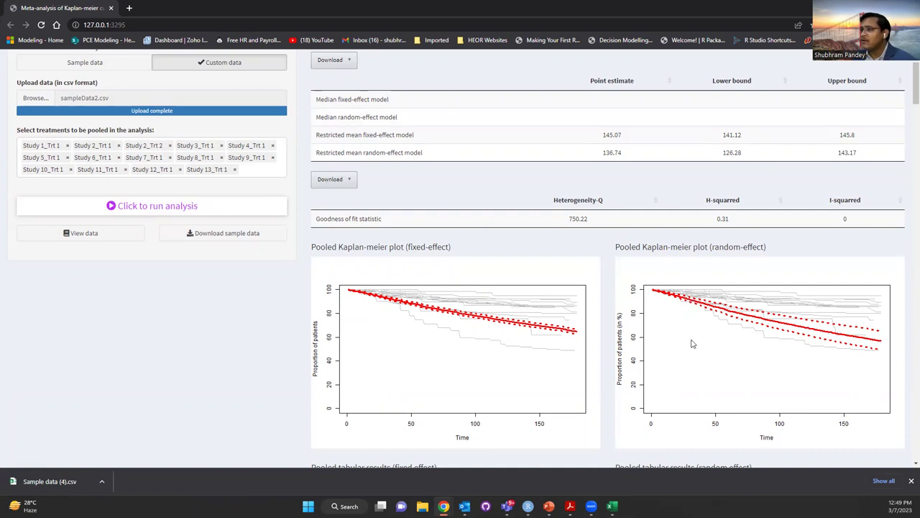
{"action": "scroll", "coordinate": [691, 344], "scroll_direction": "down", "scroll_amount": 4}
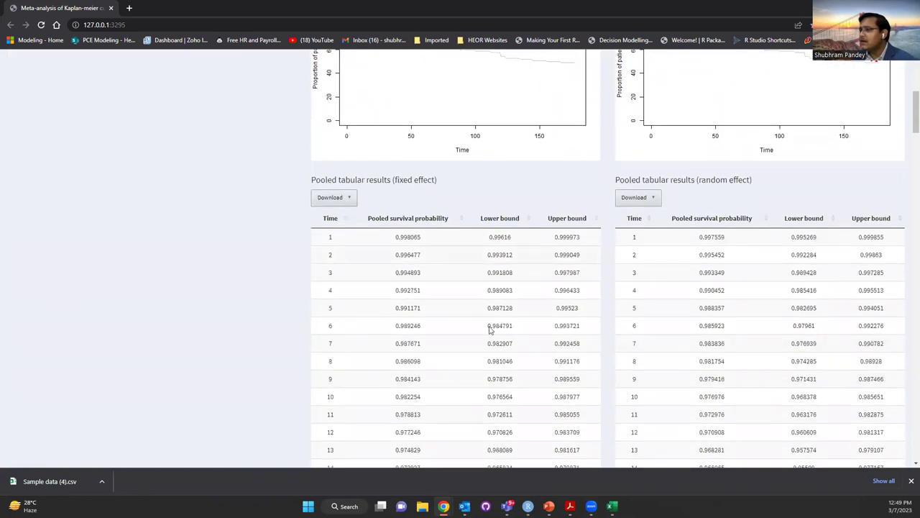
{"action": "scroll", "coordinate": [489, 329], "scroll_direction": "down", "scroll_amount": 20}
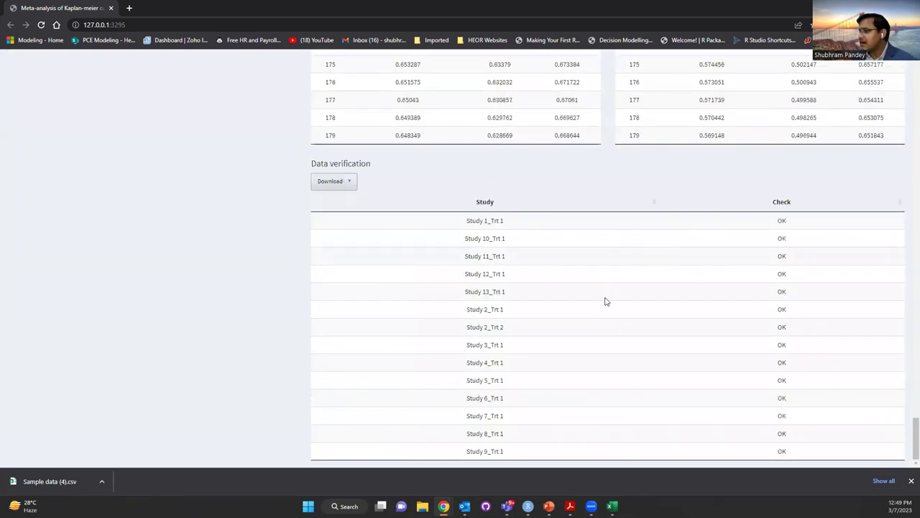
{"action": "left_click_drag", "start_coordinate": [916, 432], "coordinate": [915, 79]}
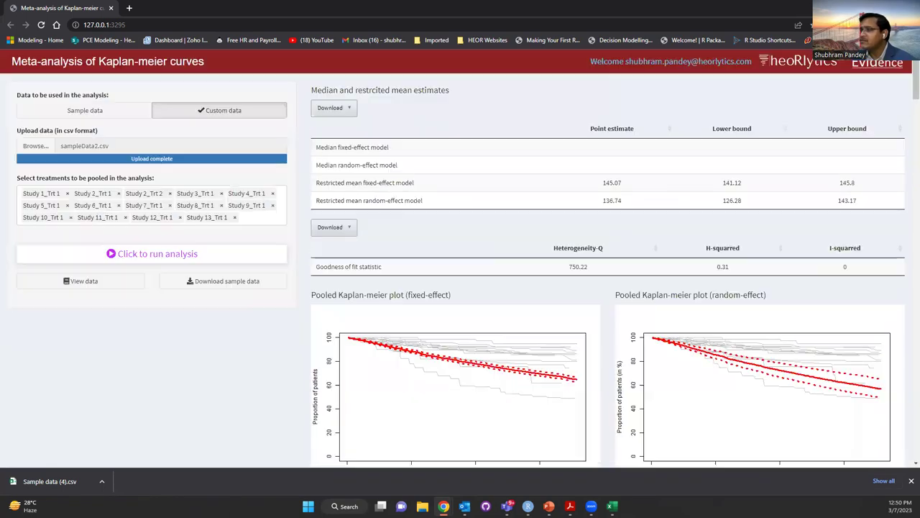
Remove Study 12, 11, 6 and 8 Trt 1 from the pooled treatments
{"action": "left_click", "coordinate": [180, 217]}
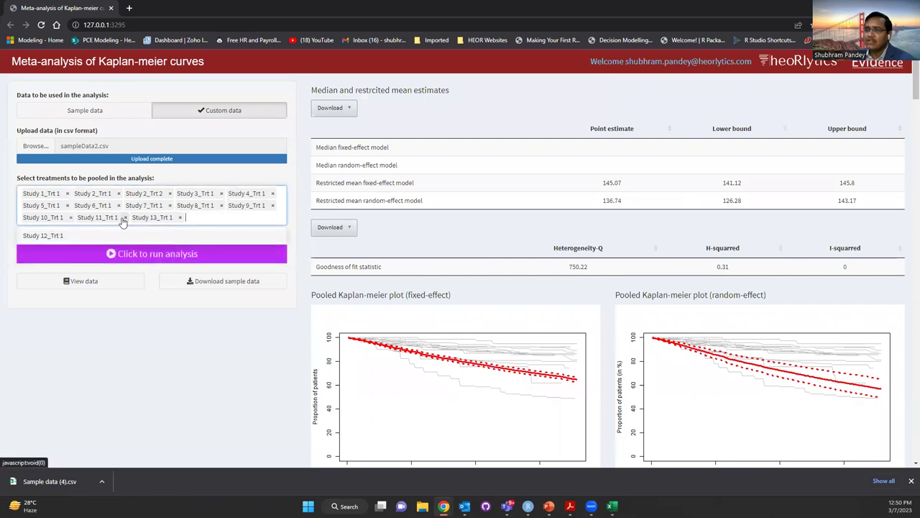
{"action": "left_click", "coordinate": [124, 218]}
{"action": "left_click", "coordinate": [119, 205]}
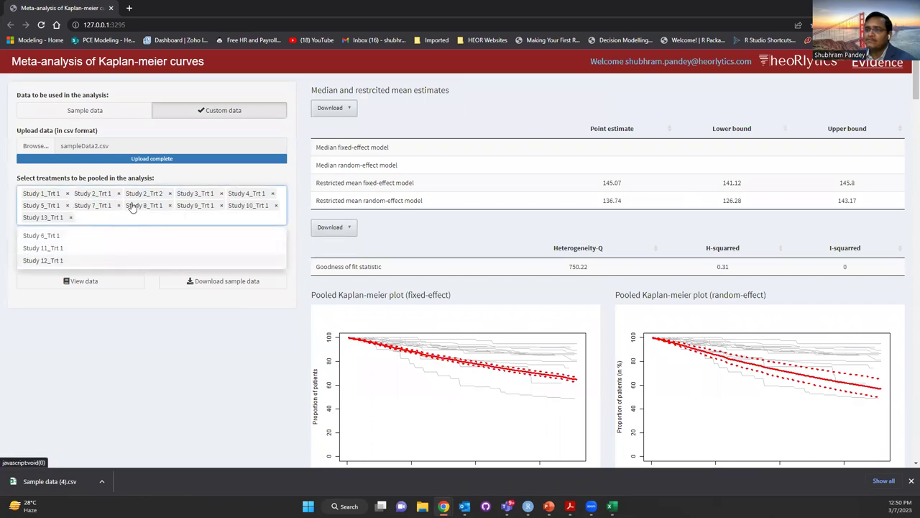
{"action": "left_click", "coordinate": [170, 206]}
{"action": "left_click", "coordinate": [202, 265]}
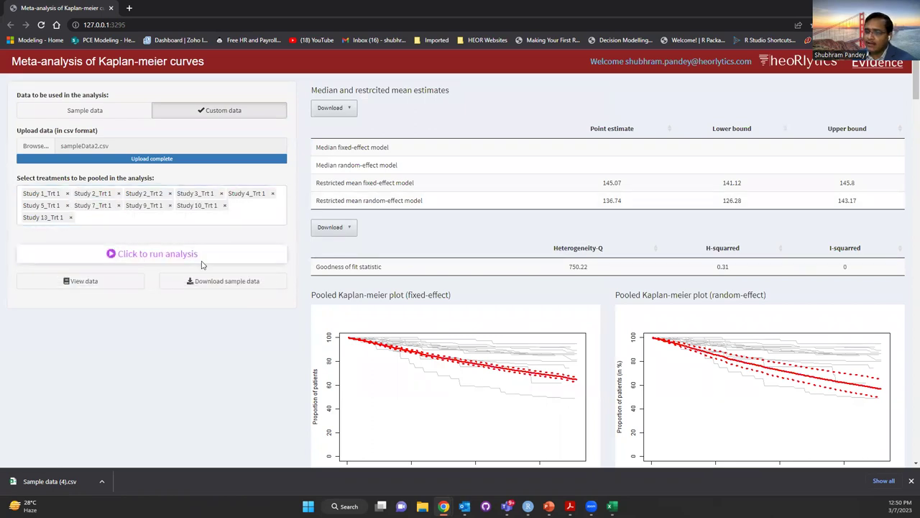
Rerun the analysis on the reduced treatment set and review the pooled results
{"action": "left_click", "coordinate": [202, 260]}
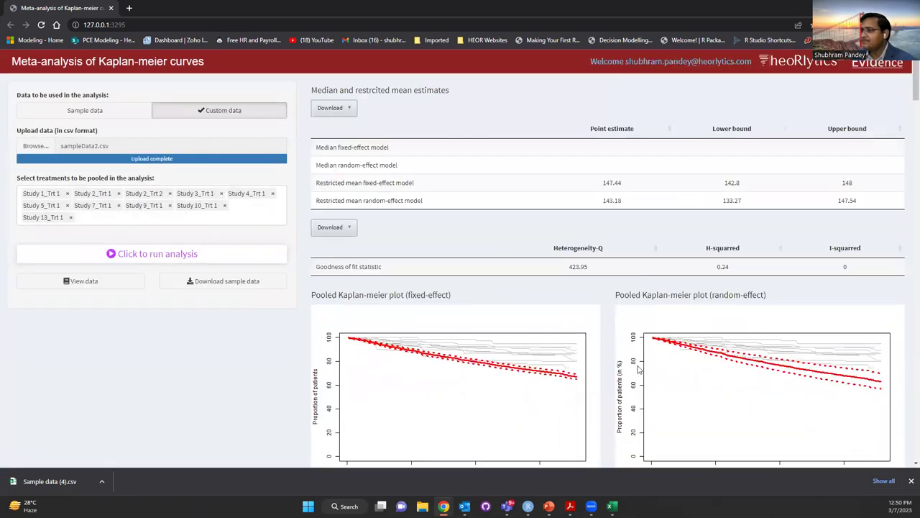
{"action": "scroll", "coordinate": [588, 331], "scroll_direction": "down", "scroll_amount": 1}
{"action": "scroll", "coordinate": [588, 330], "scroll_direction": "up", "scroll_amount": 1}
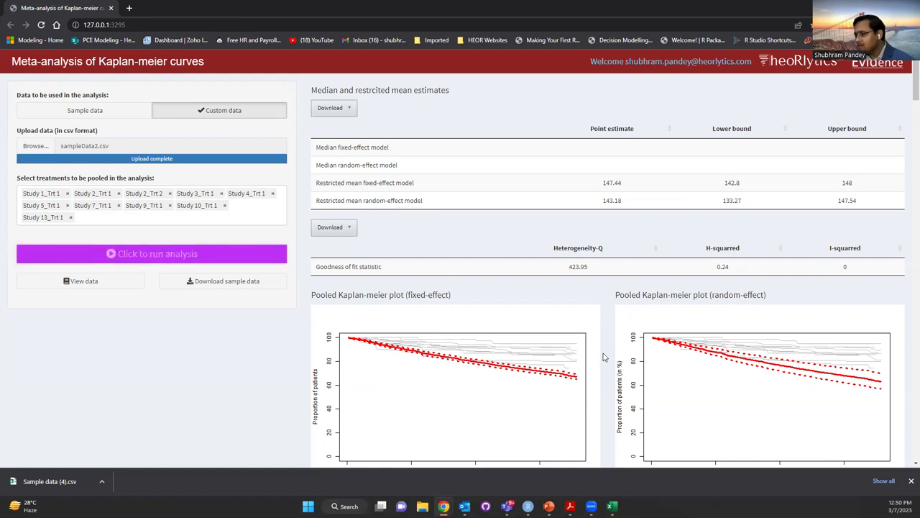
{"action": "scroll", "coordinate": [604, 357], "scroll_direction": "down", "scroll_amount": 2}
{"action": "scroll", "coordinate": [604, 357], "scroll_direction": "down", "scroll_amount": 1}
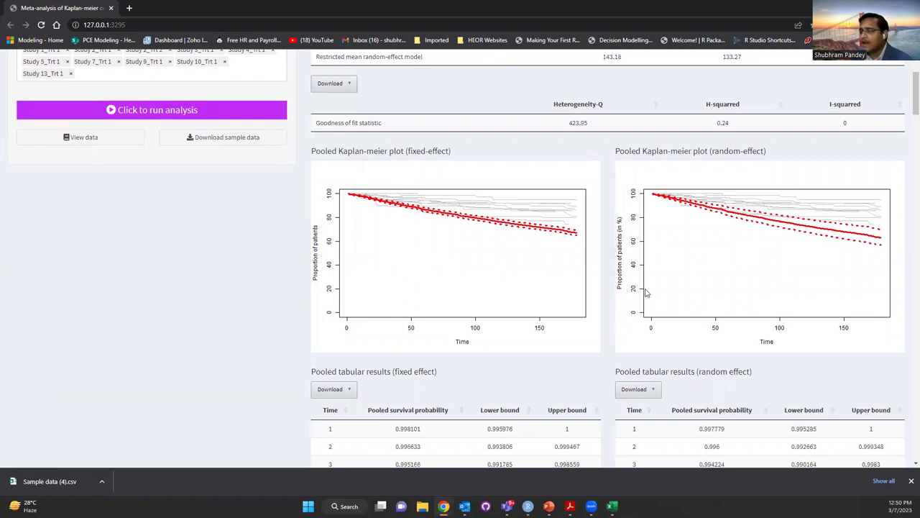
{"action": "scroll", "coordinate": [646, 293], "scroll_direction": "up", "scroll_amount": 3}
{"action": "scroll", "coordinate": [645, 293], "scroll_direction": "up", "scroll_amount": 1}
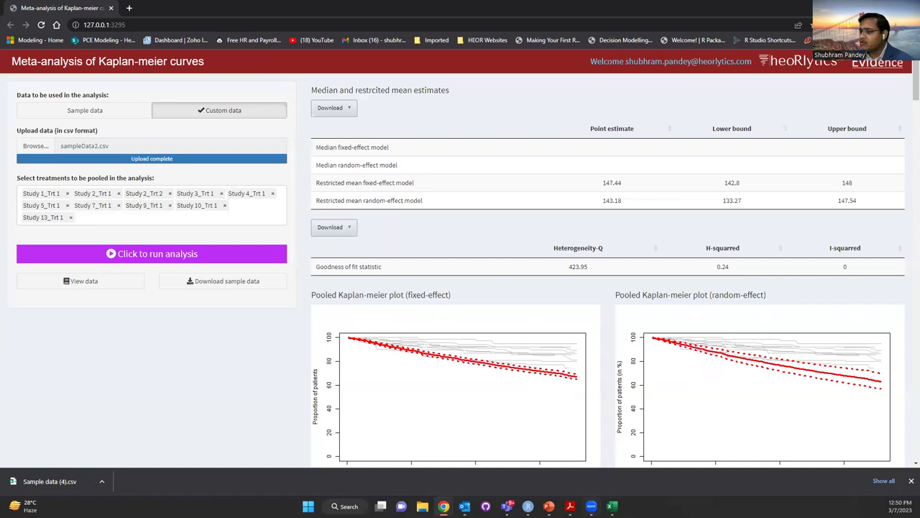
Return to the PowerPoint slide show and advance to the 'metaSurvival R-shiny app' Thank You slide
{"action": "mouse_move", "coordinate": [550, 506]}
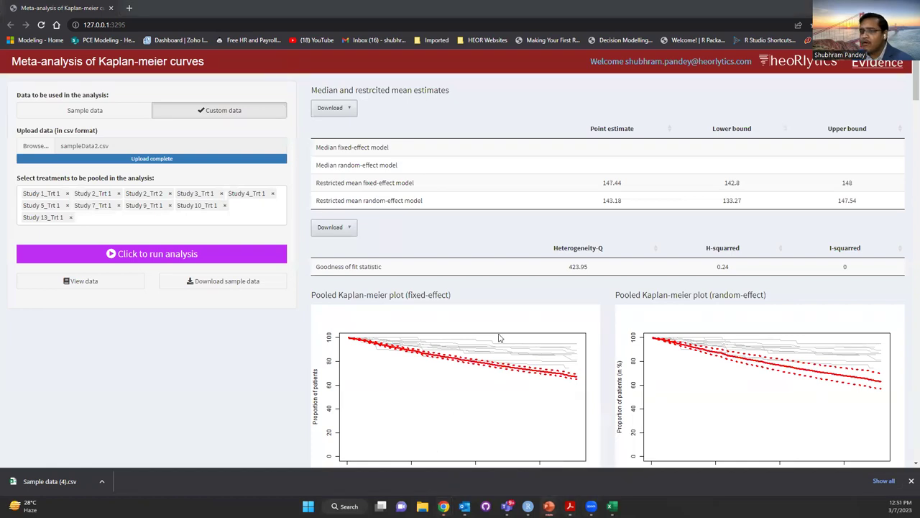
{"action": "key", "text": "alt+Tab"}
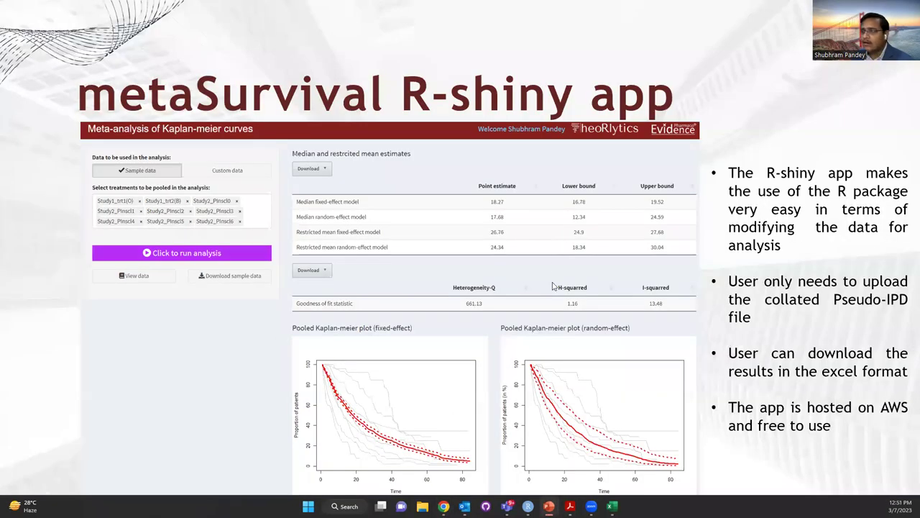
{"action": "left_click", "coordinate": [554, 287]}
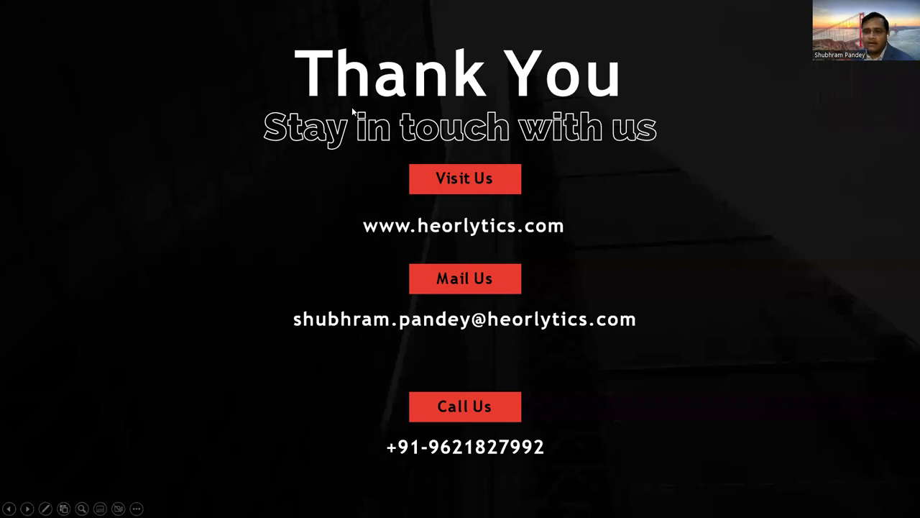